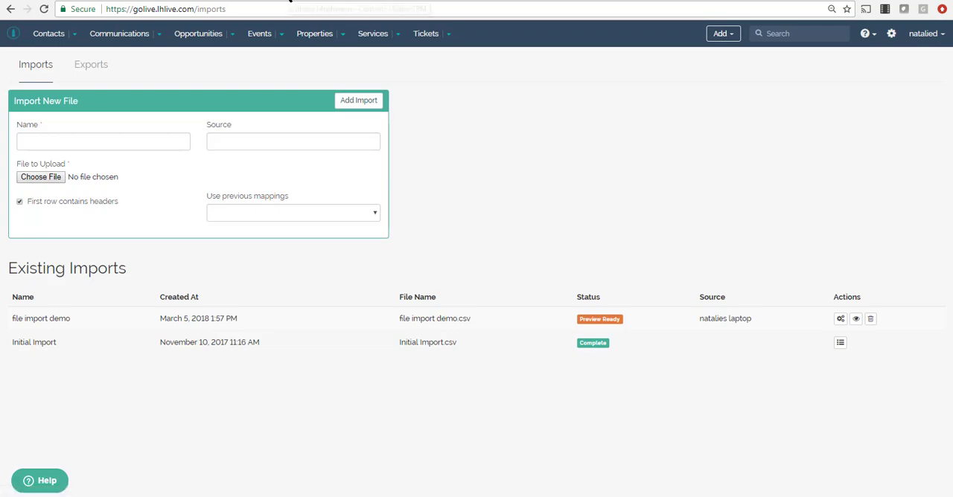
# Step: On the dashboard, move the Consented Contacts widget over to the Scheduled Communications area and enlarge it
pyautogui.click(290, 2)
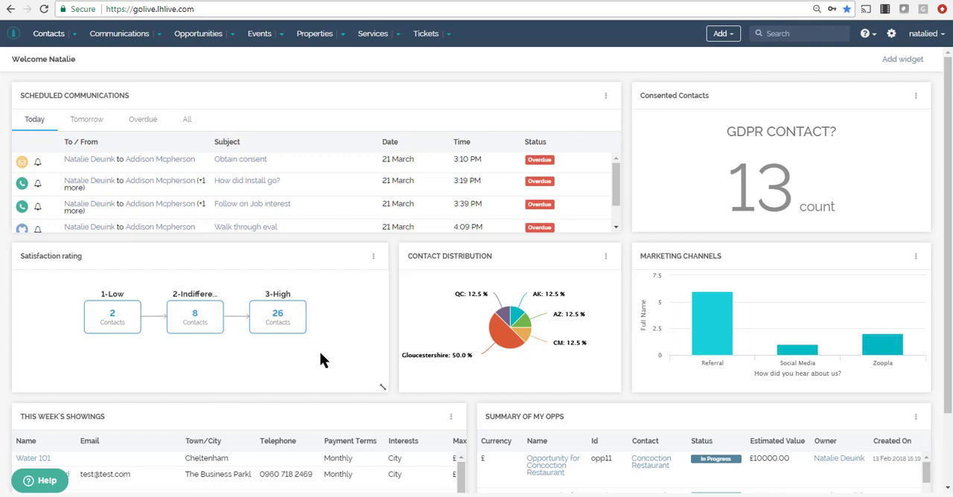
pyautogui.moveTo(802, 97); pyautogui.dragTo(490, 118)
pyautogui.moveTo(614, 223); pyautogui.dragTo(845, 342)
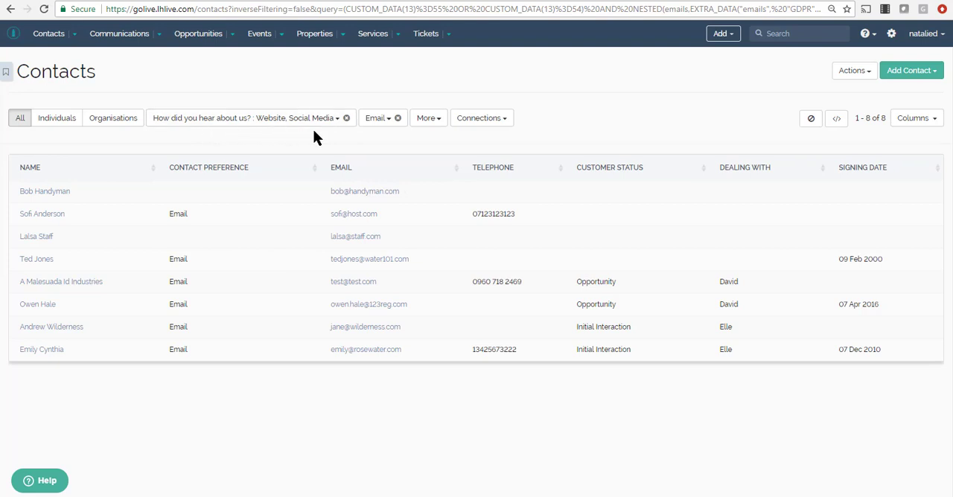
# Step: Review the contact list's Email consent filter and the further filter fields, through Status Details and GDPR details
pyautogui.click(388, 122)
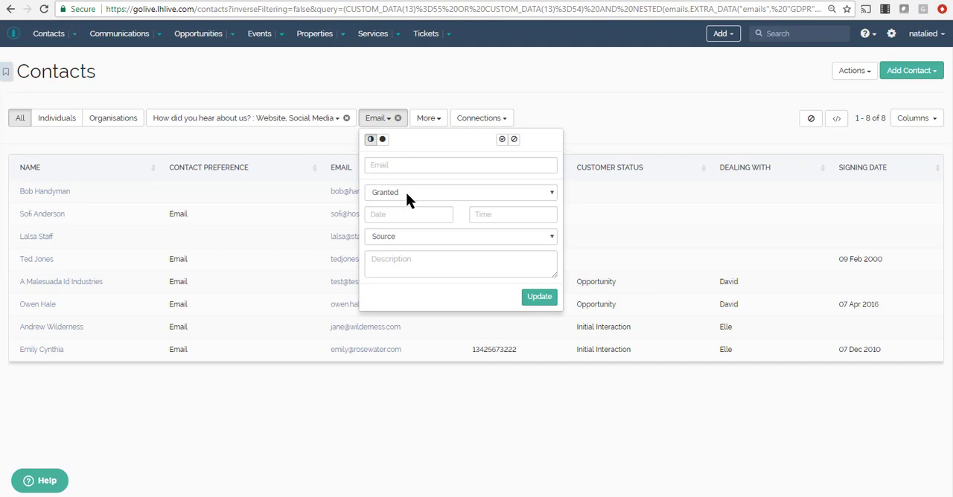
pyautogui.click(326, 138)
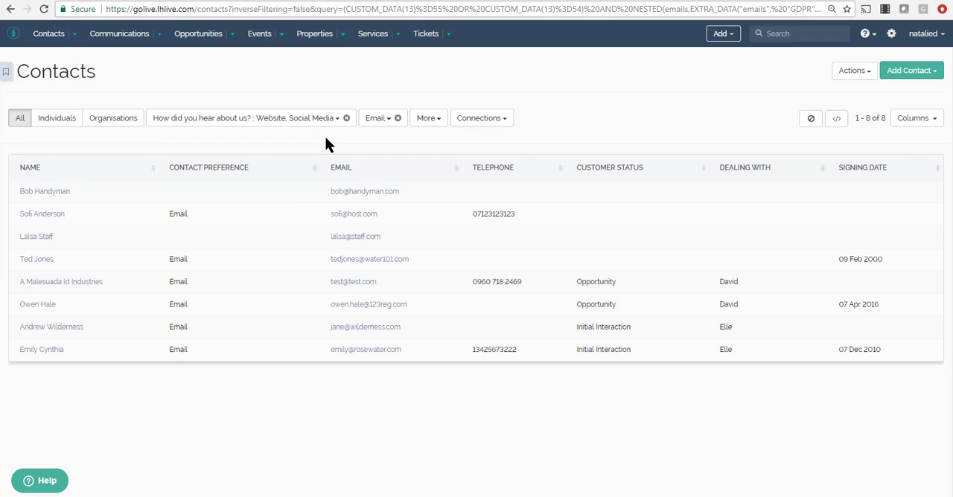
pyautogui.click(433, 120)
pyautogui.scroll(-2, 451, 273)
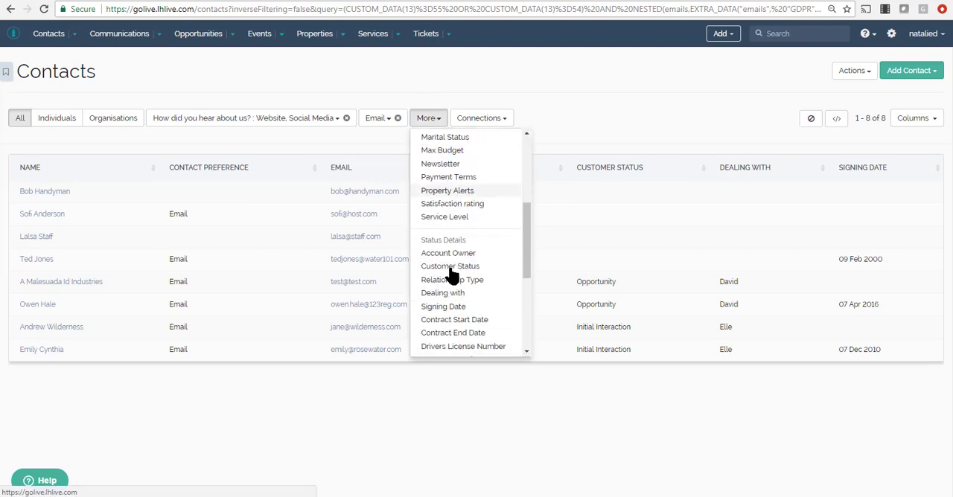
pyautogui.scroll(-3, 452, 276)
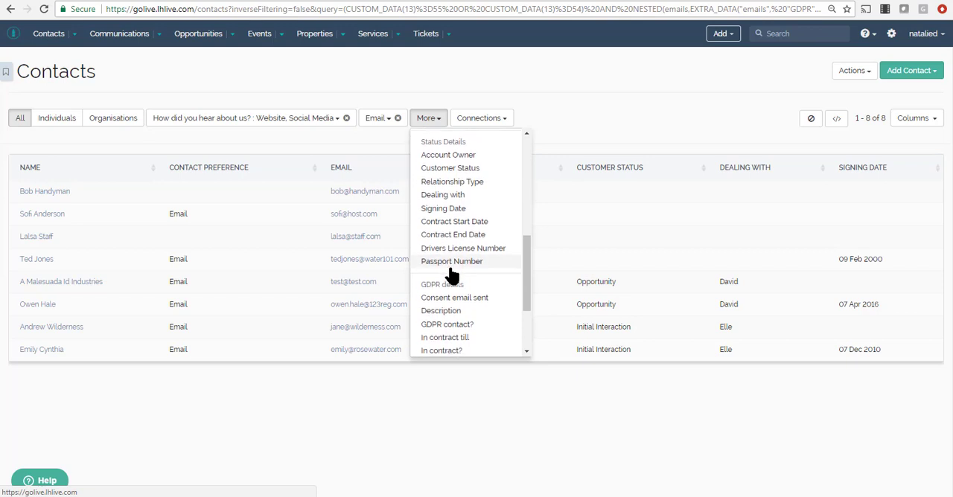
pyautogui.scroll(-3, 451, 276)
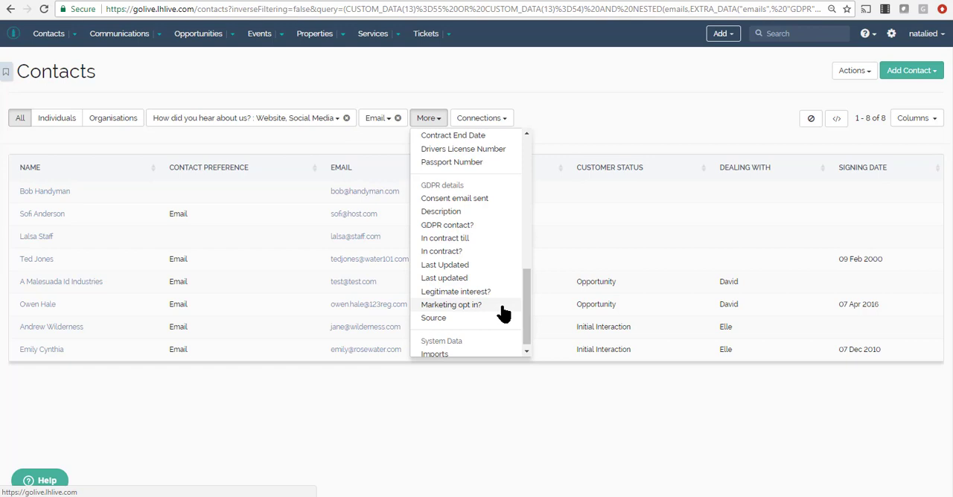
pyautogui.click(590, 122)
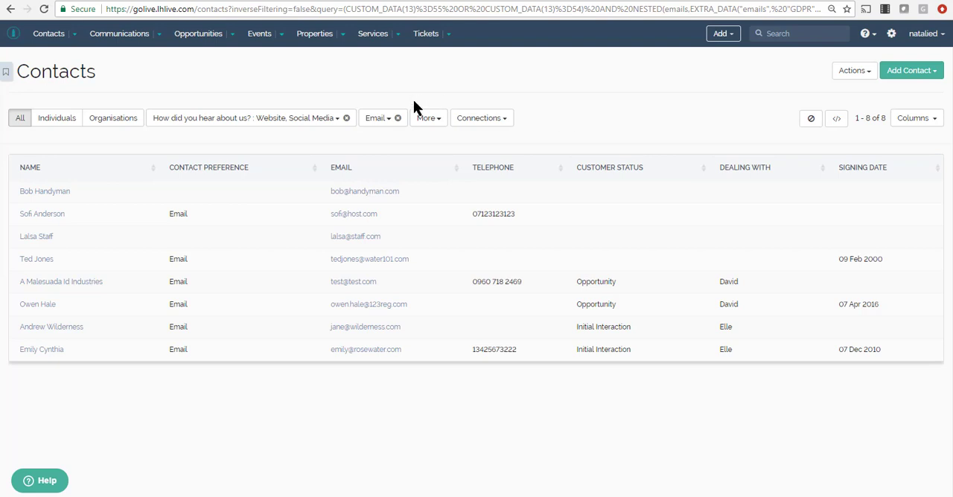
# Step: Examine the Email filter's consent criteria, including the available consent sources, and close it without updating
pyautogui.click(390, 121)
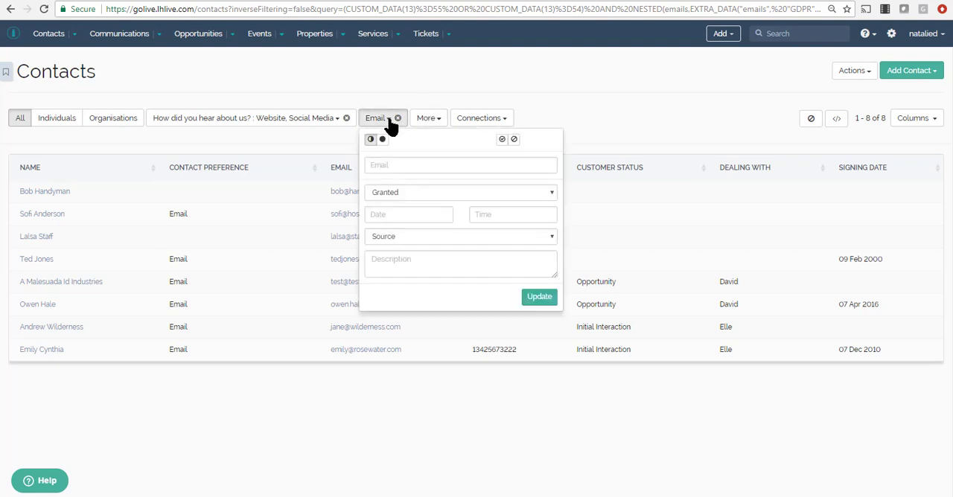
pyautogui.click(391, 164)
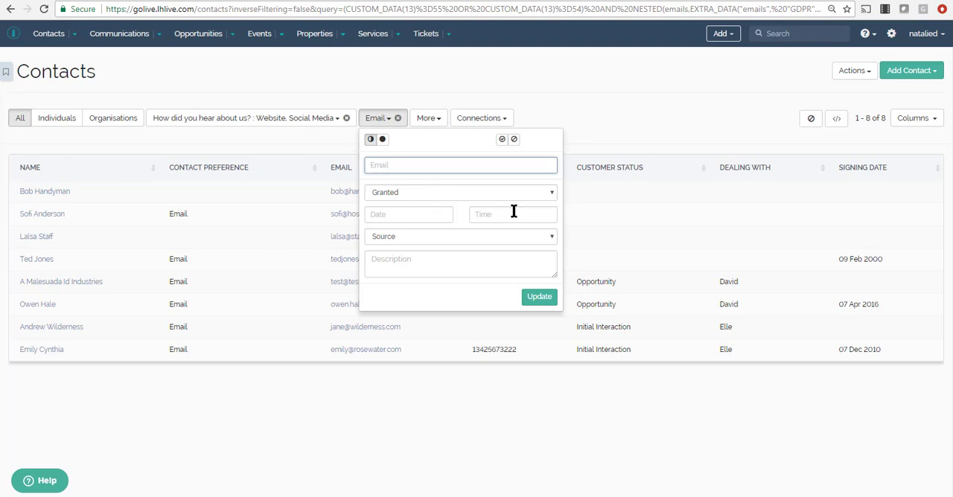
pyautogui.click(442, 237)
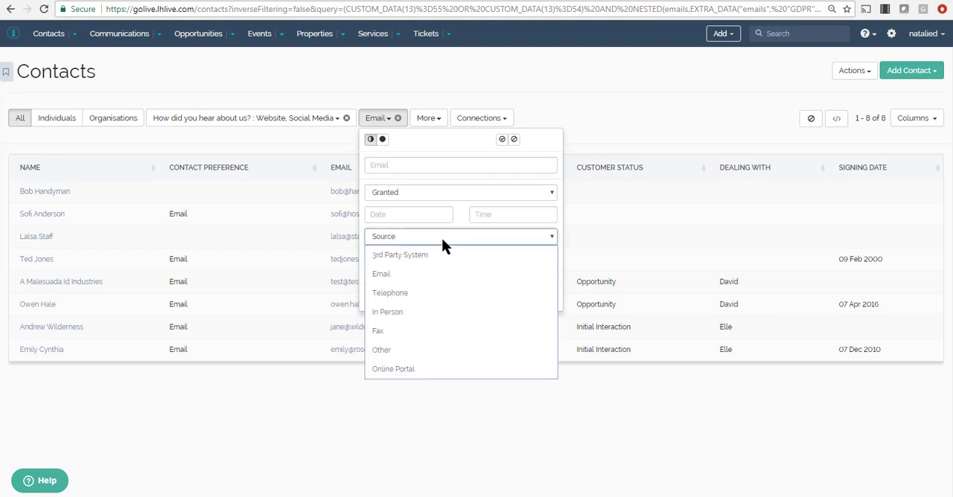
pyautogui.click(459, 214)
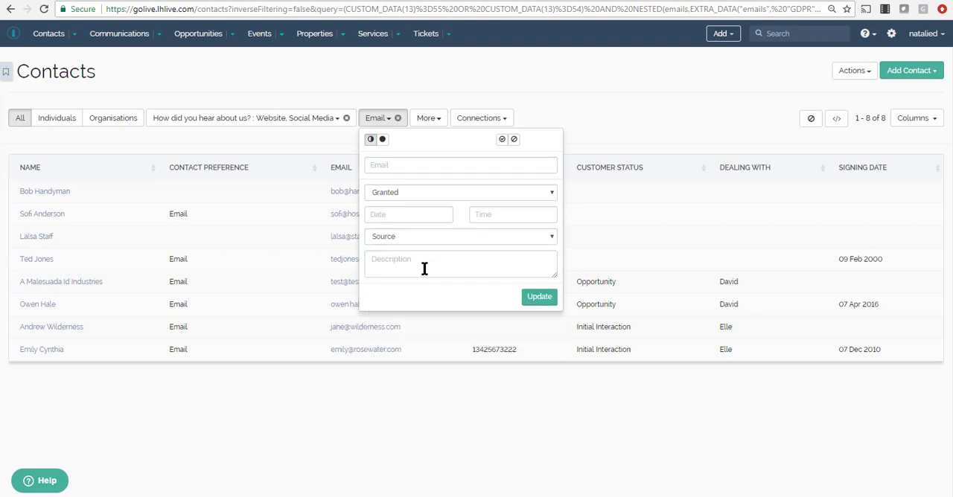
pyautogui.click(606, 118)
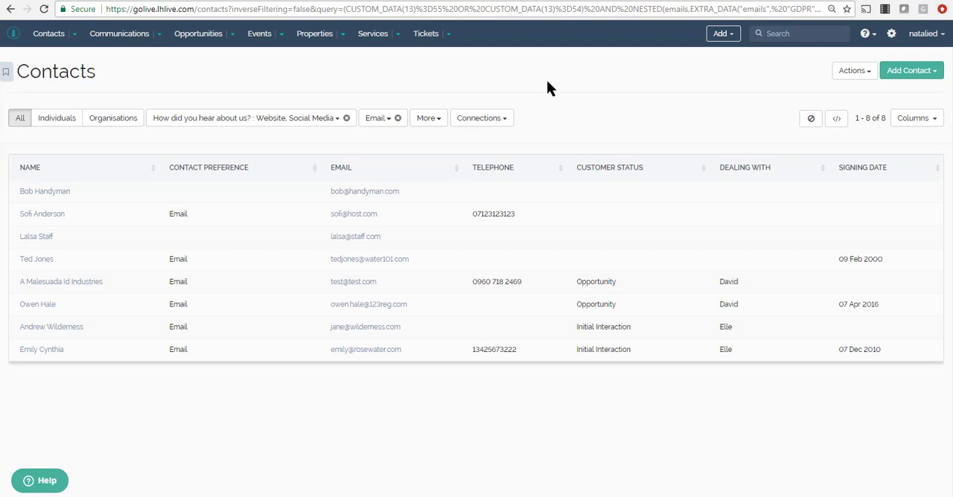
# Step: View the list of privacy statements and read the full statement text of Privacy Statement v4, collapsing it again
pyautogui.click(440, 1)
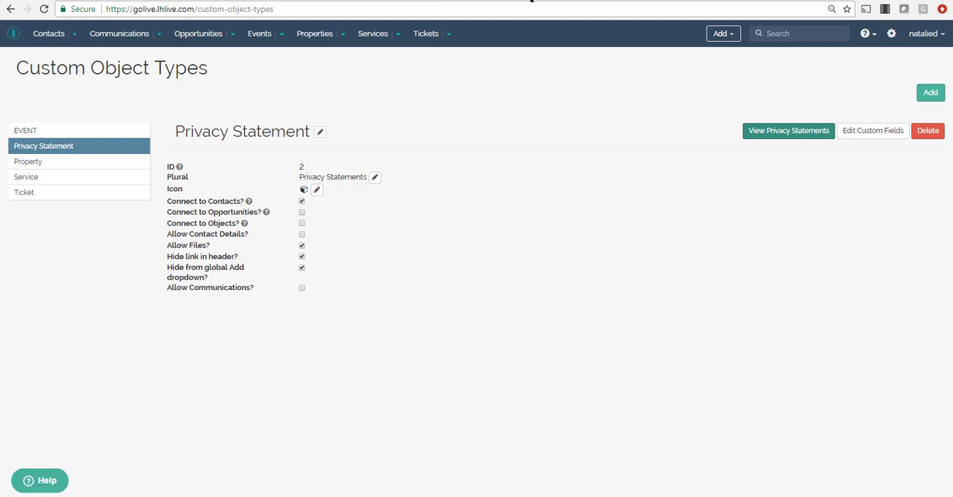
pyautogui.click(754, 136)
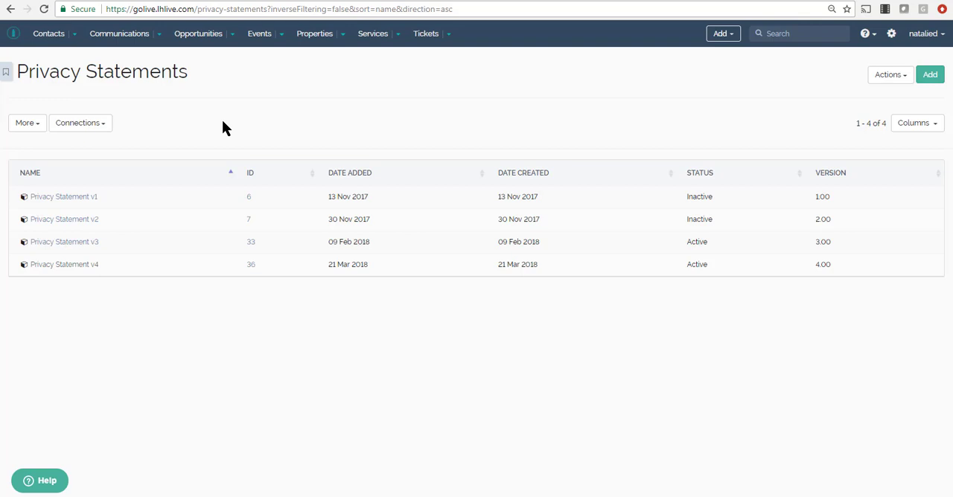
pyautogui.hotkey('ctrl', 'Tab')
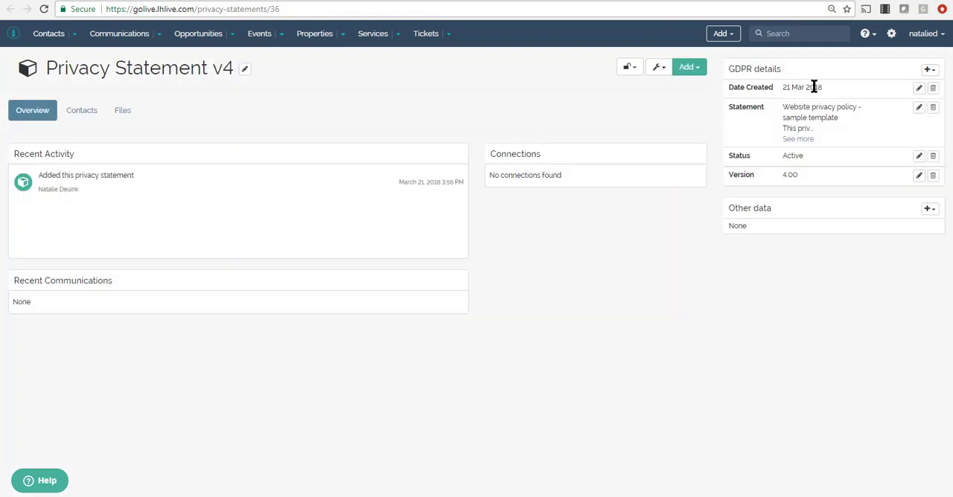
pyautogui.click(803, 140)
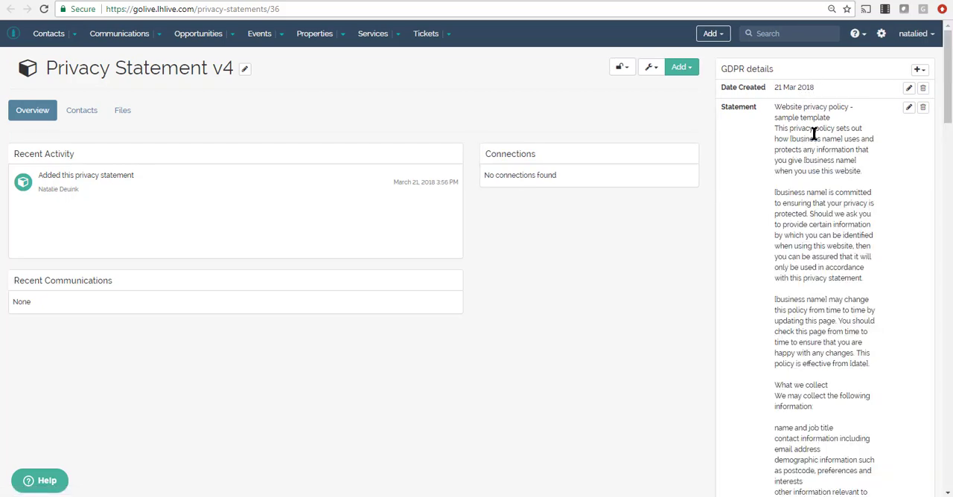
pyautogui.moveTo(947, 88); pyautogui.dragTo(943, 452)
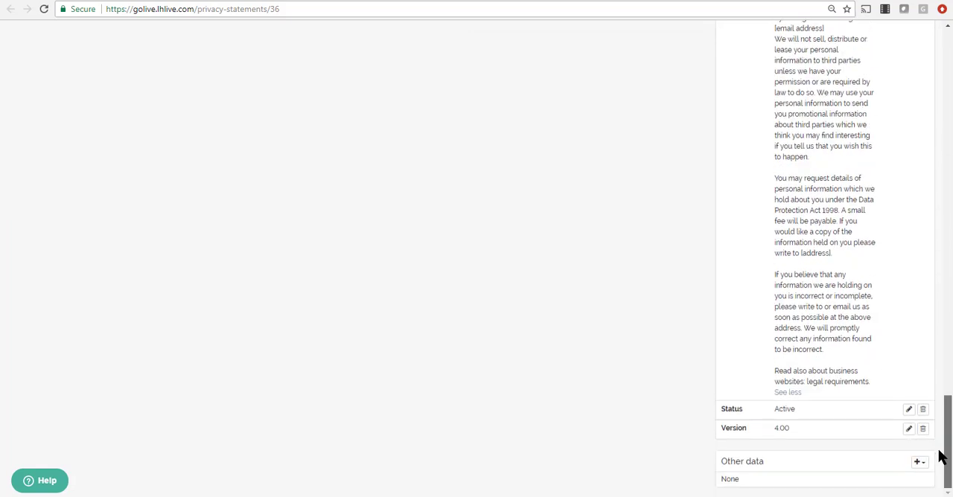
pyautogui.click(794, 394)
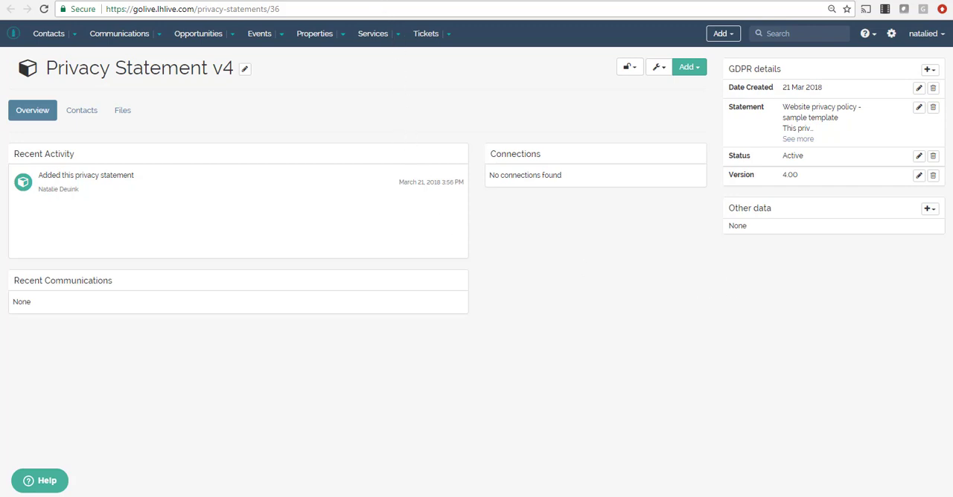
# Step: Return to the contact list and filter it by the Contact Accepts Privacy Statement connection
pyautogui.click(361, 0)
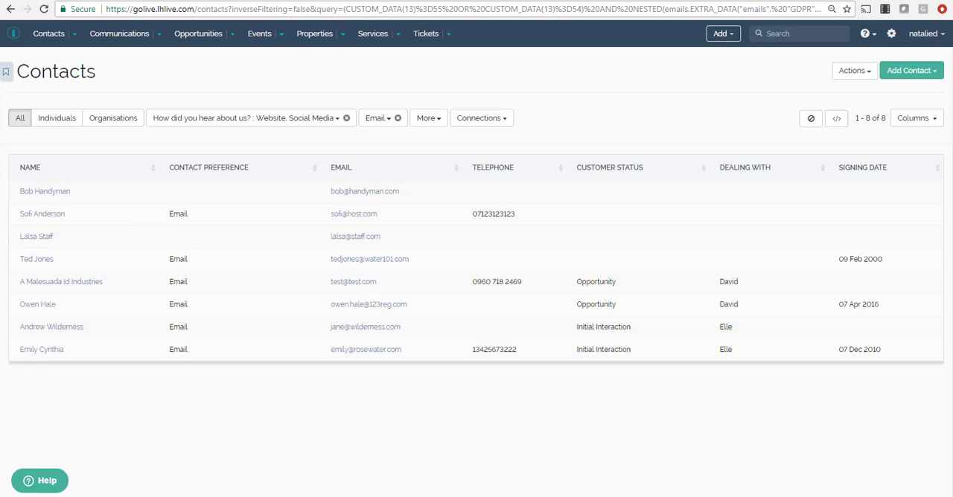
pyautogui.click(498, 123)
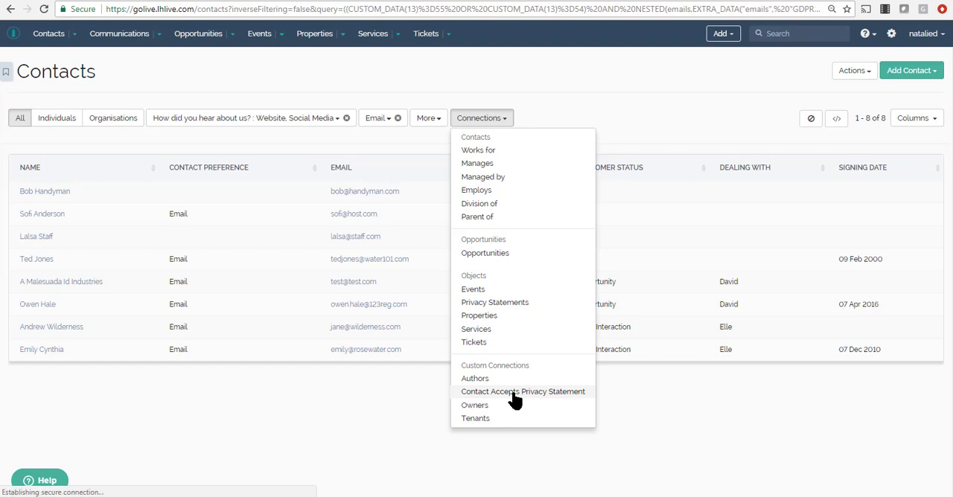
pyautogui.click(514, 393)
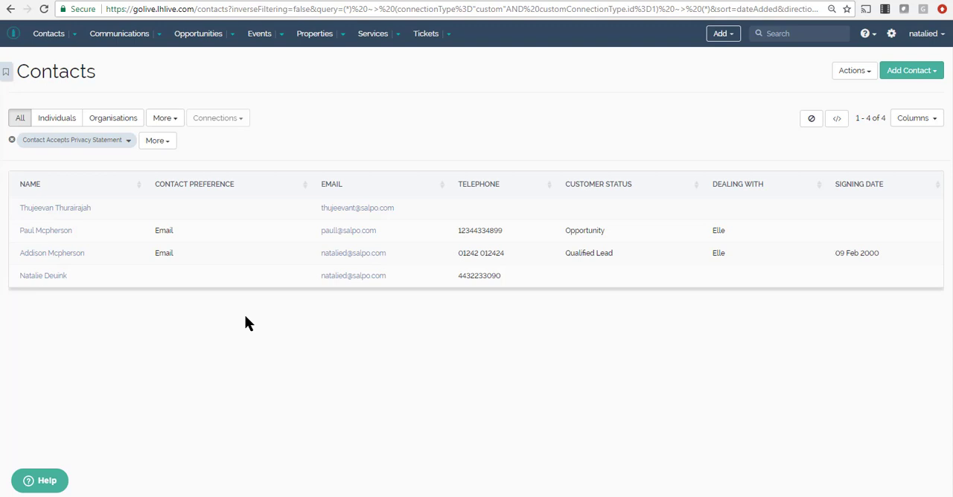
# Step: Examine the filter options of the Contact Accepts Privacy Statement connection and the actions available for the filtered contacts
pyautogui.click(127, 140)
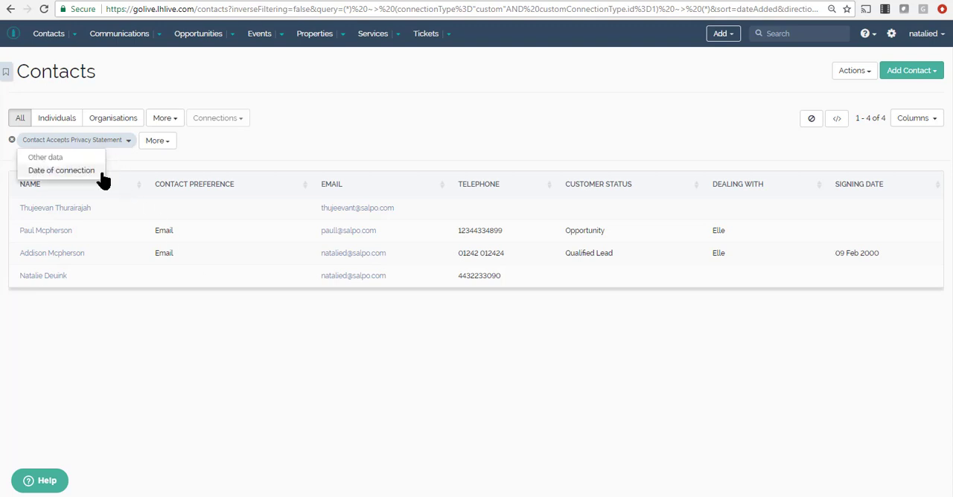
pyautogui.click(171, 146)
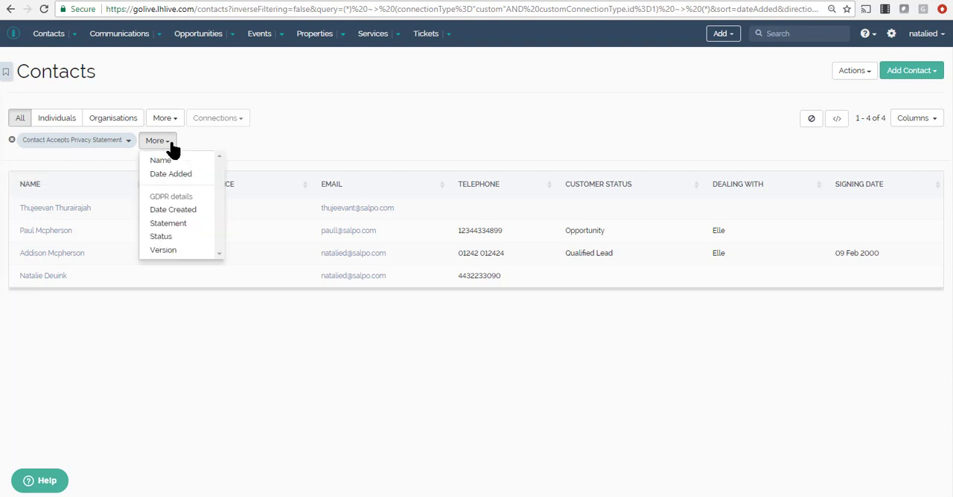
pyautogui.click(327, 134)
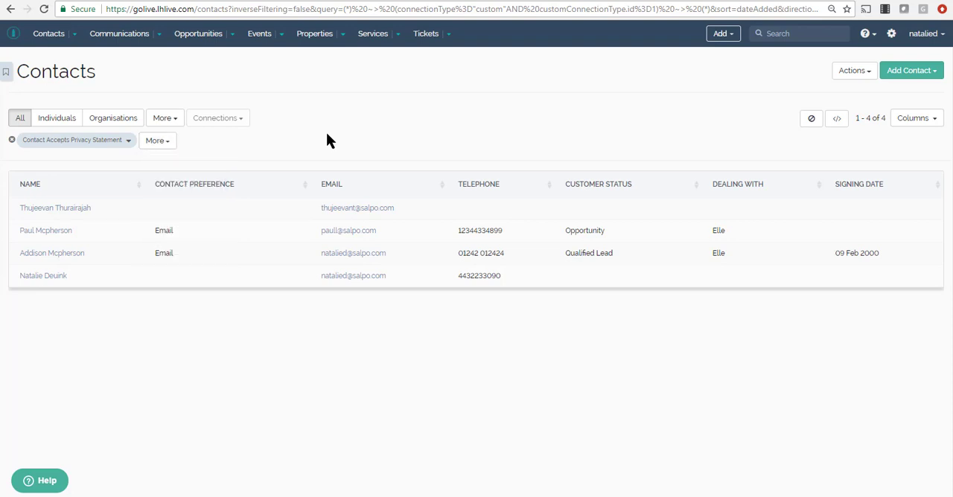
pyautogui.click(858, 73)
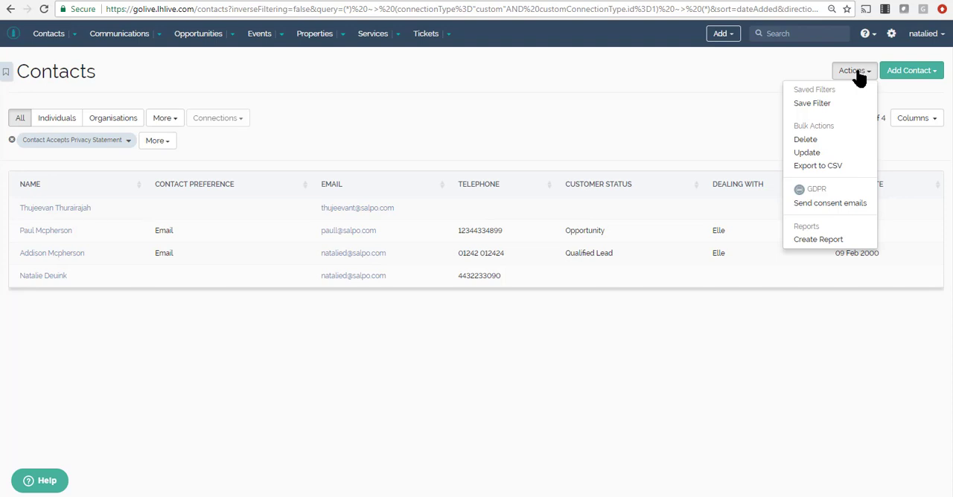
pyautogui.click(857, 71)
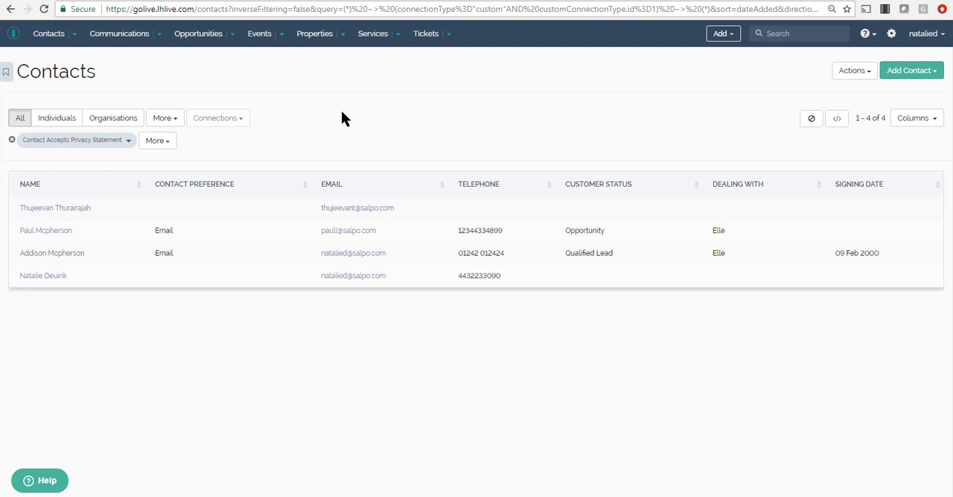
# Step: Filter the contacts further by granted Email consent and by Name, entering the contact's first name
pyautogui.click(224, 121)
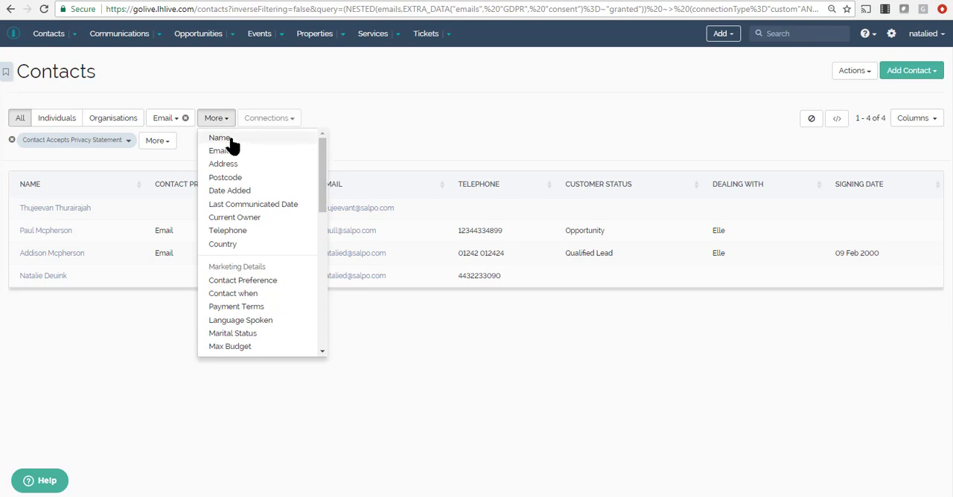
pyautogui.click(223, 139)
pyautogui.write('addison')
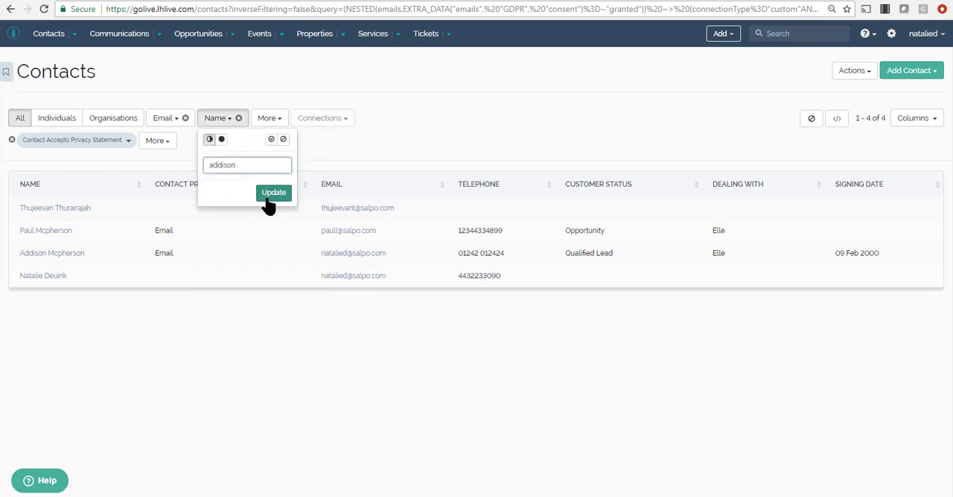
pyautogui.click(271, 197)
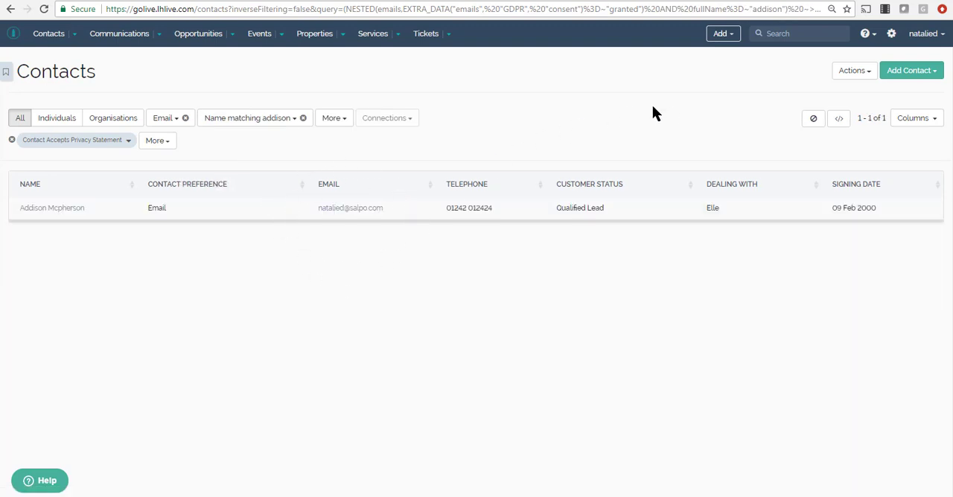
# Step: Start sending consent emails to the filtered contact and cancel at the confirmation
pyautogui.click(851, 74)
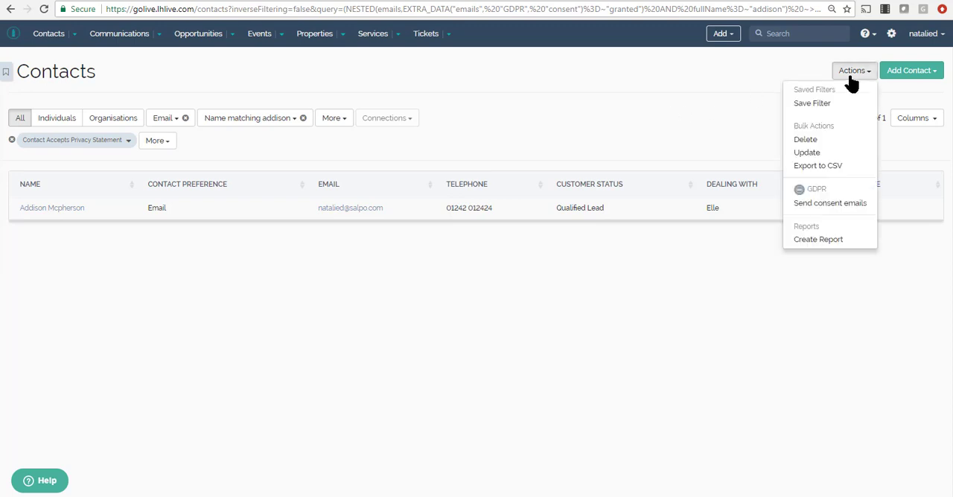
pyautogui.click(845, 205)
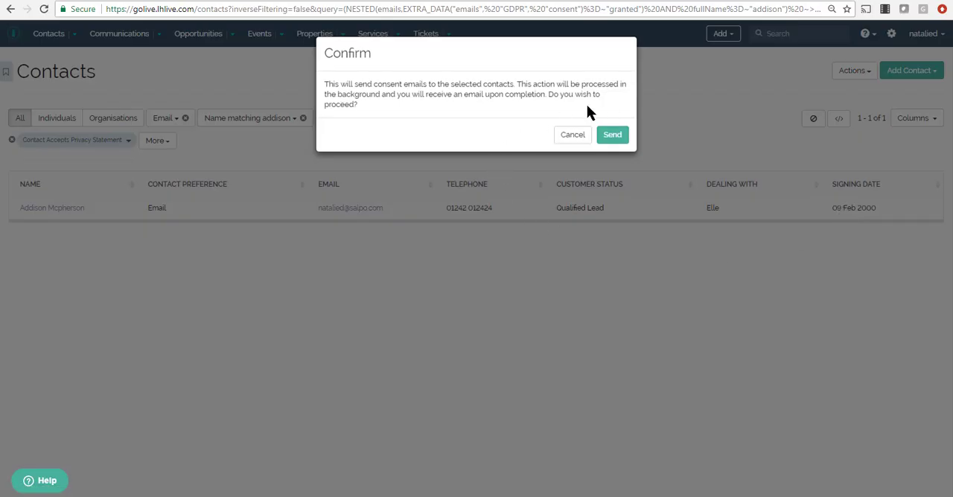
pyautogui.click(573, 136)
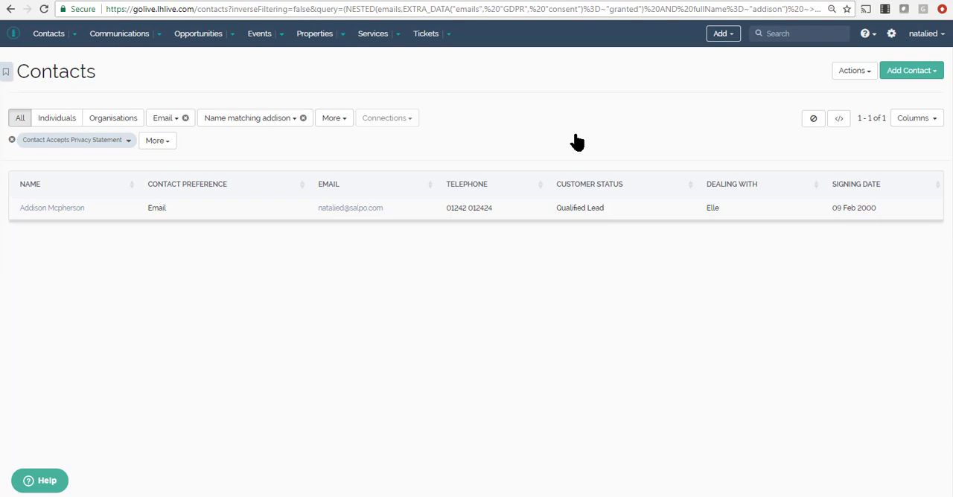
# Step: Switch to Outlook and view the GDPR Consent Request message
pyautogui.moveTo(208, 496)
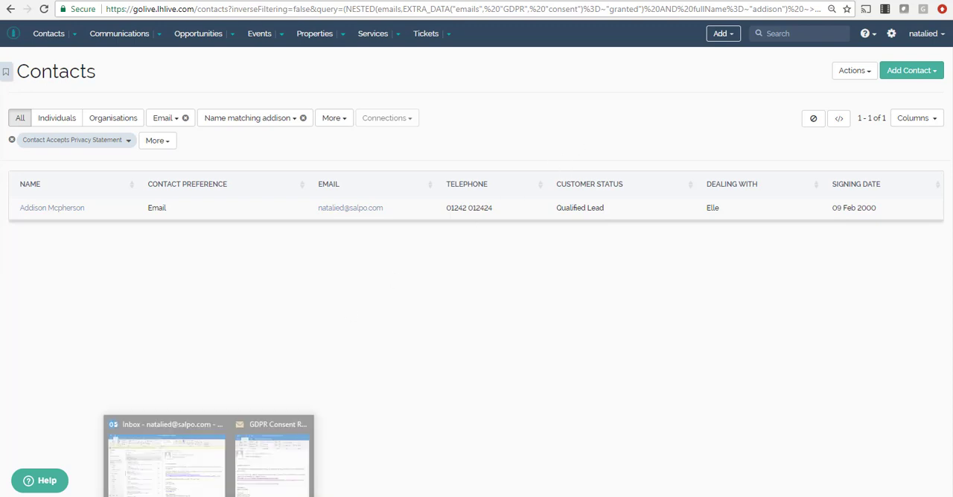
pyautogui.click(272, 481)
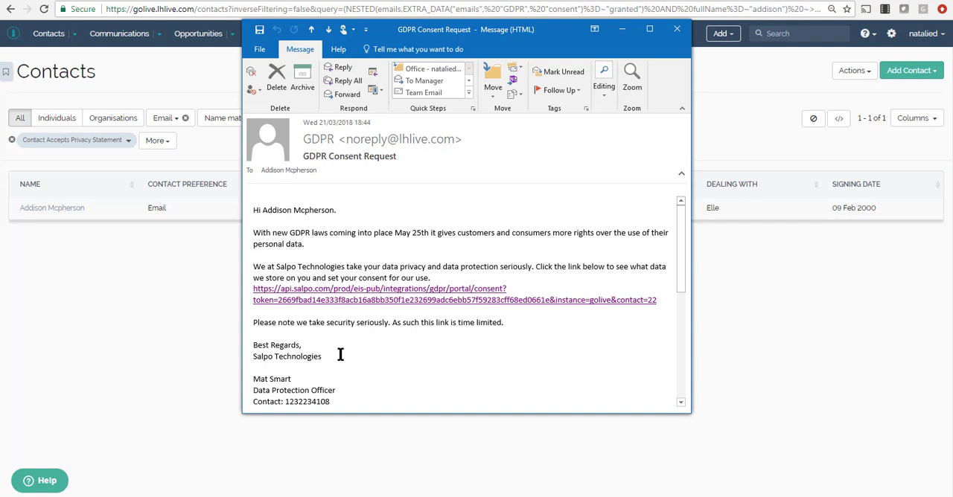
# Step: Switch to the consent portal page, look through the privacy statement and confirm it has been read
pyautogui.click(317, 2)
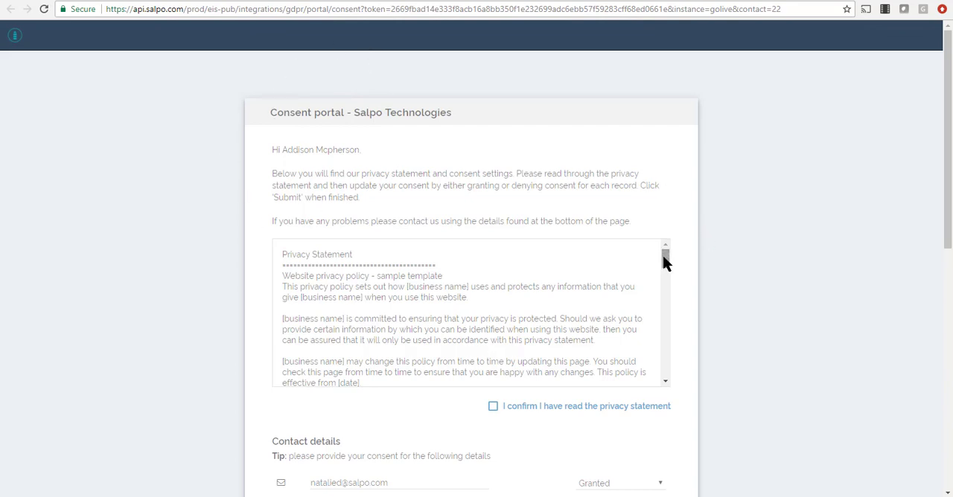
pyautogui.moveTo(666, 264); pyautogui.dragTo(665, 336)
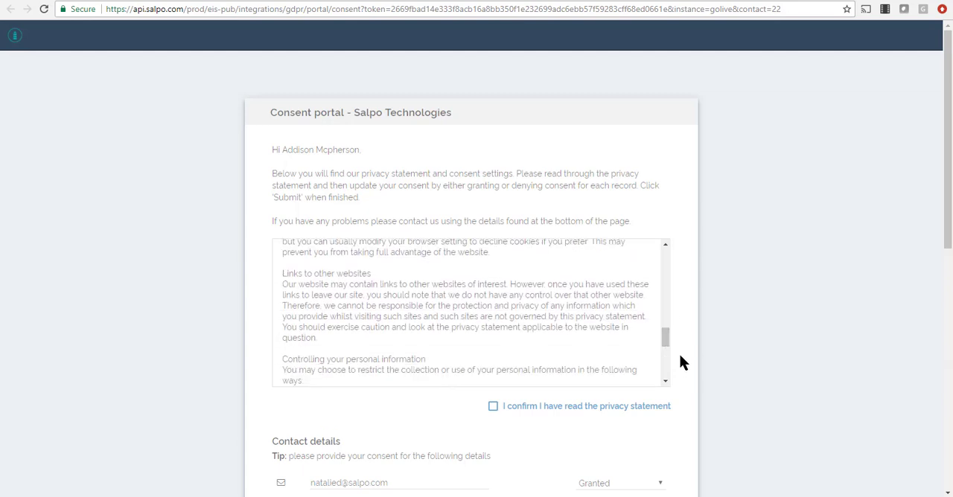
pyautogui.scroll(-2, 682, 357)
pyautogui.click(493, 265)
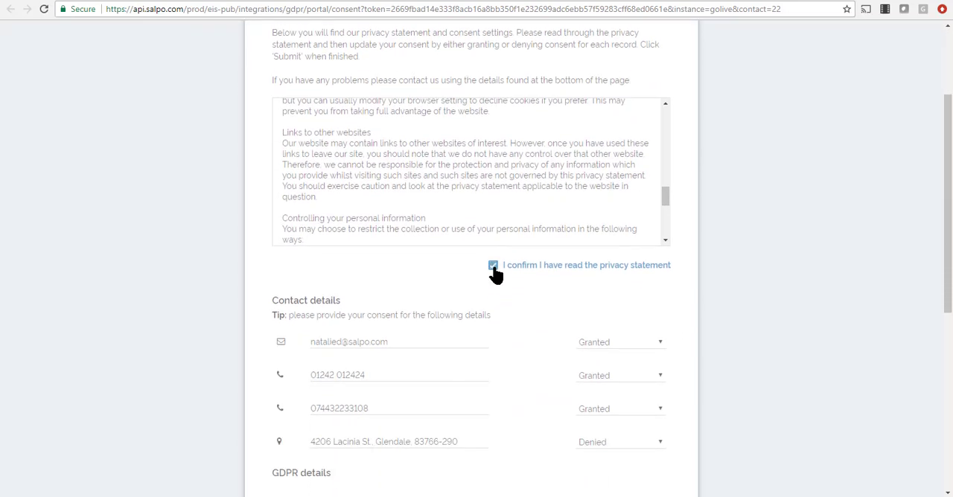
# Step: Set the consent for the postal address to Granted in the contact details and submit the consent form
pyautogui.scroll(-3, 694, 345)
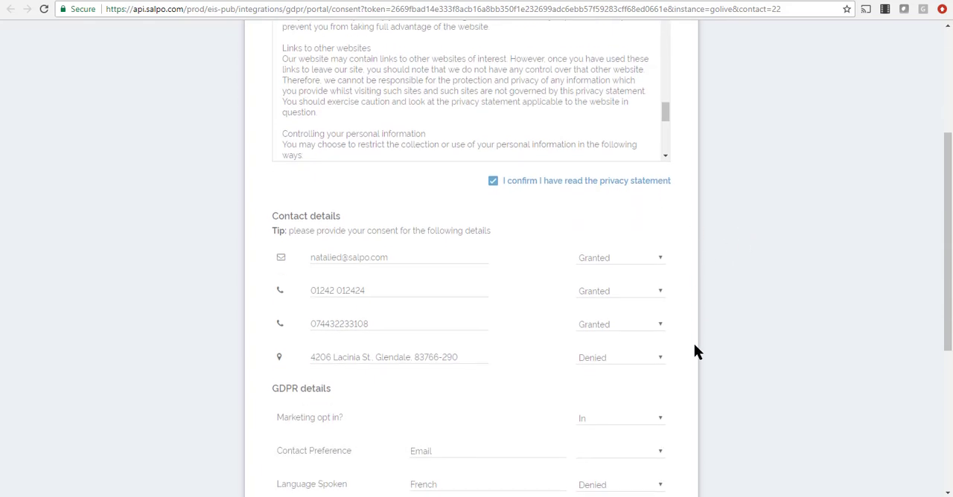
pyautogui.scroll(-2, 694, 345)
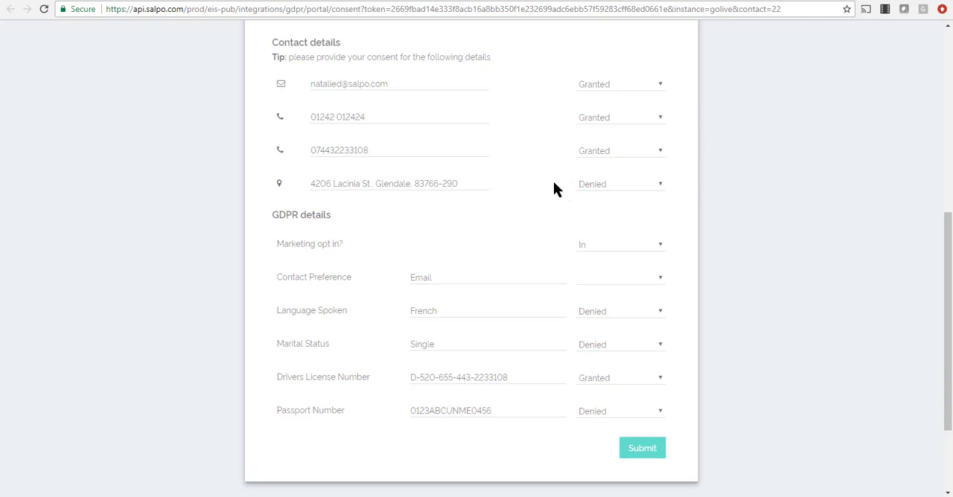
pyautogui.click(598, 187)
pyautogui.click(605, 222)
pyautogui.click(645, 449)
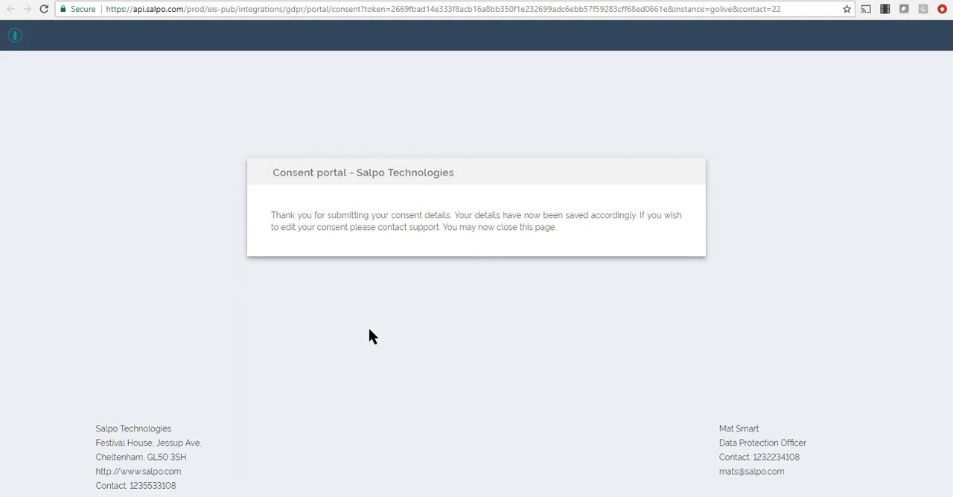
# Step: Switch to the contact's CRM record, refresh it and open the GDPR details of the address
pyautogui.click(401, 0)
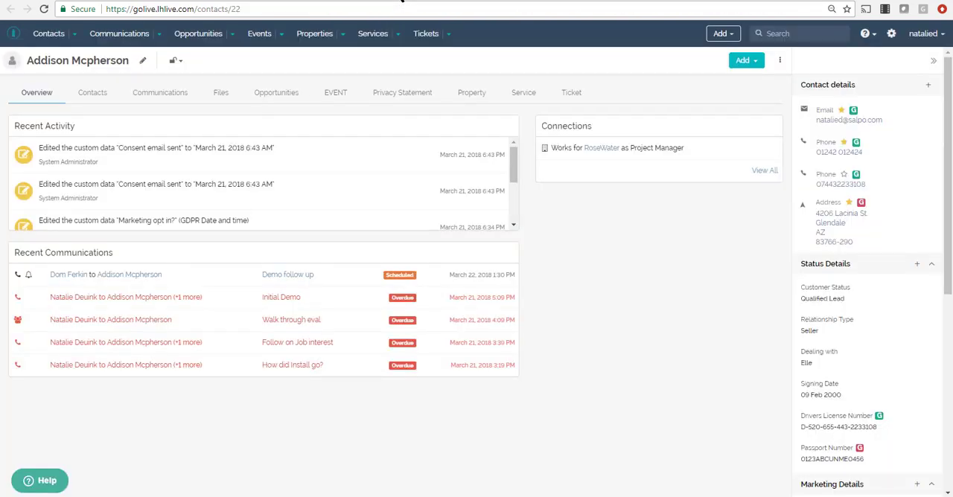
pyautogui.click(45, 9)
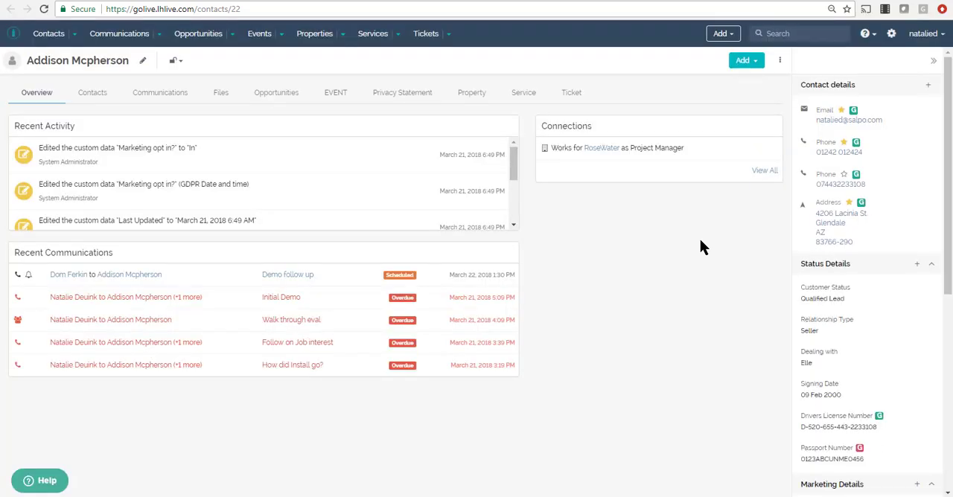
pyautogui.click(861, 204)
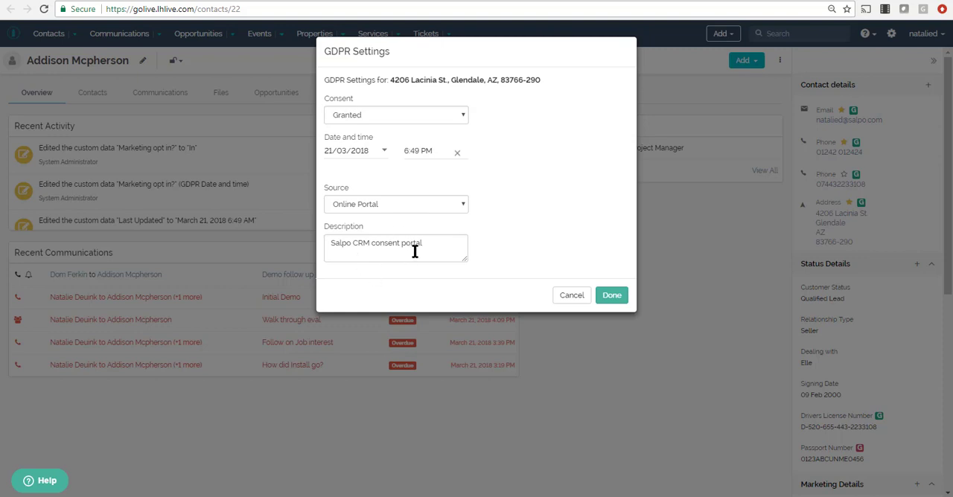
# Step: Set the address's consent to Denied and its source to Telephone in the GDPR settings
pyautogui.click(424, 117)
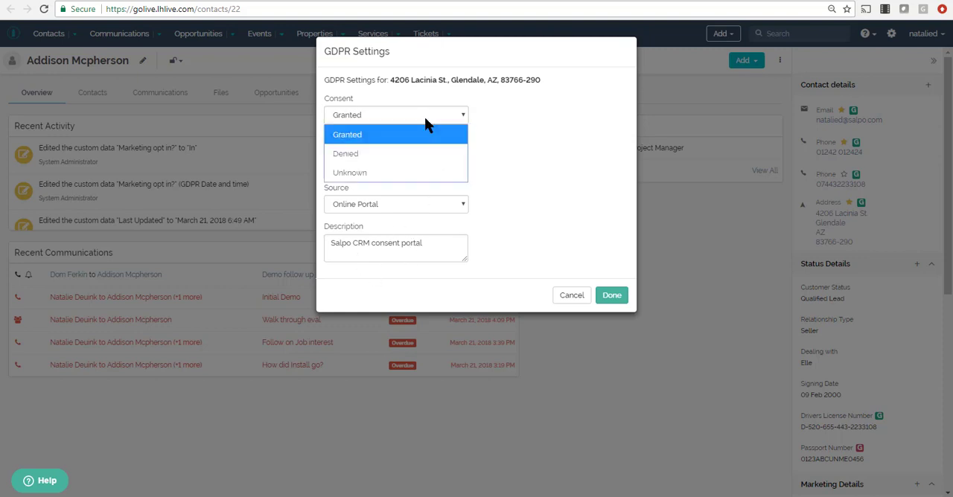
pyautogui.click(412, 155)
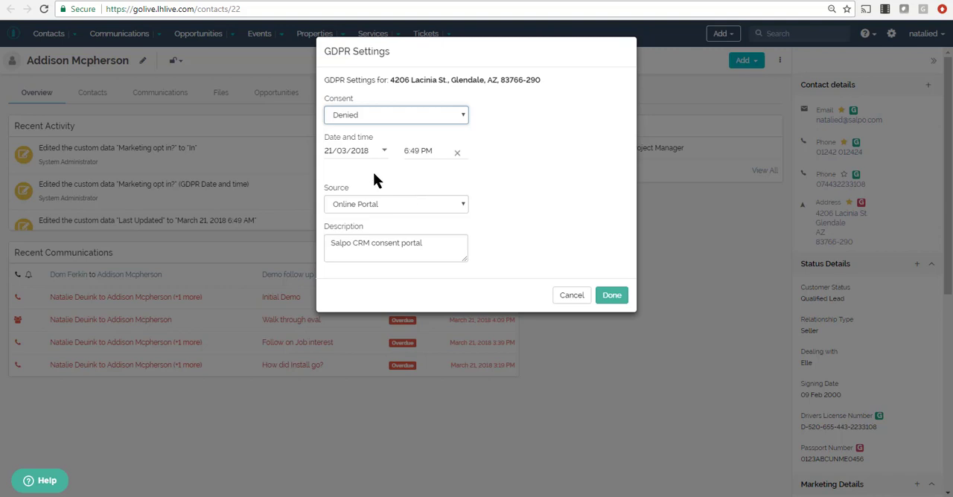
pyautogui.click(385, 152)
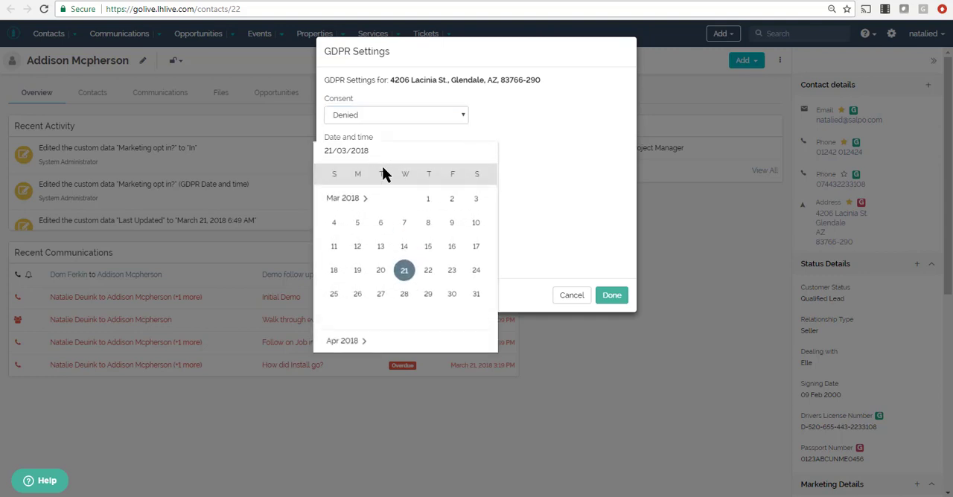
pyautogui.click(540, 164)
pyautogui.click(437, 152)
pyautogui.click(462, 202)
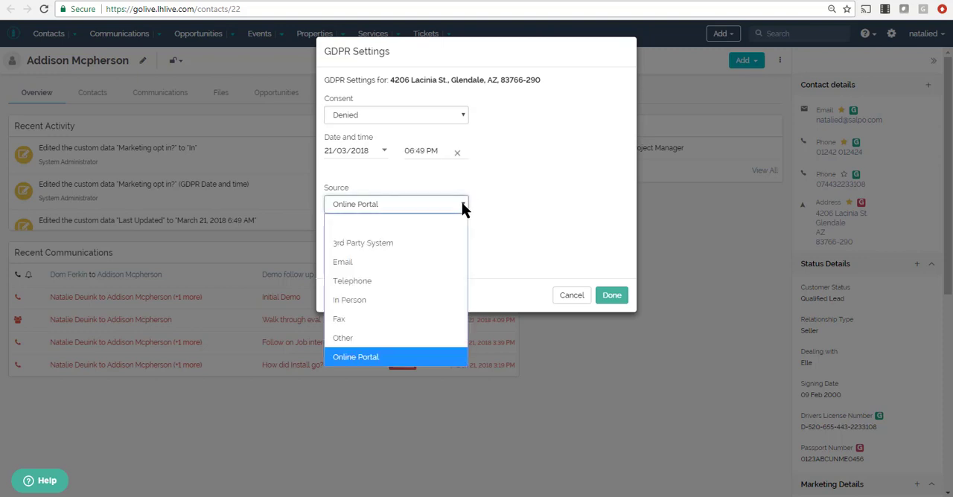
pyautogui.press('Escape')
pyautogui.press('Down')
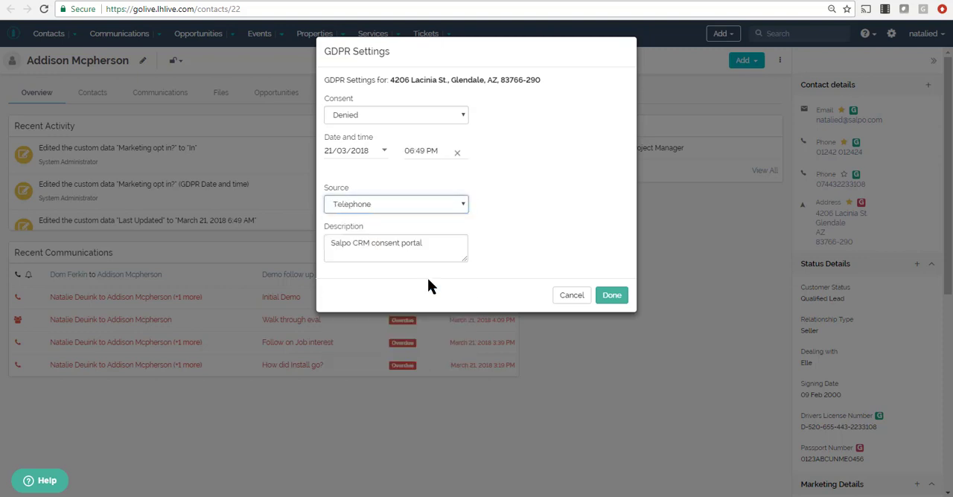
# Step: Replace the consent description with "Moving address" and save the address's GDPR settings
pyautogui.moveTo(436, 244); pyautogui.dragTo(278, 240)
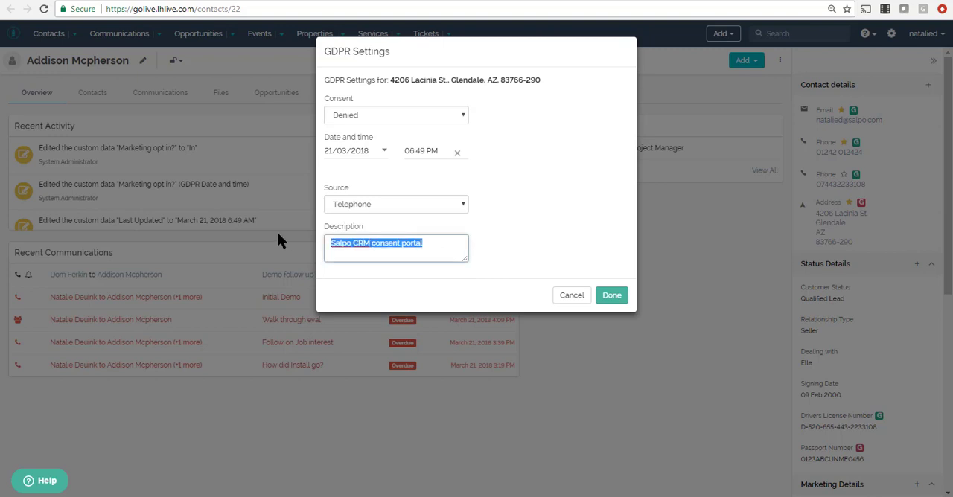
pyautogui.write('Moving ')
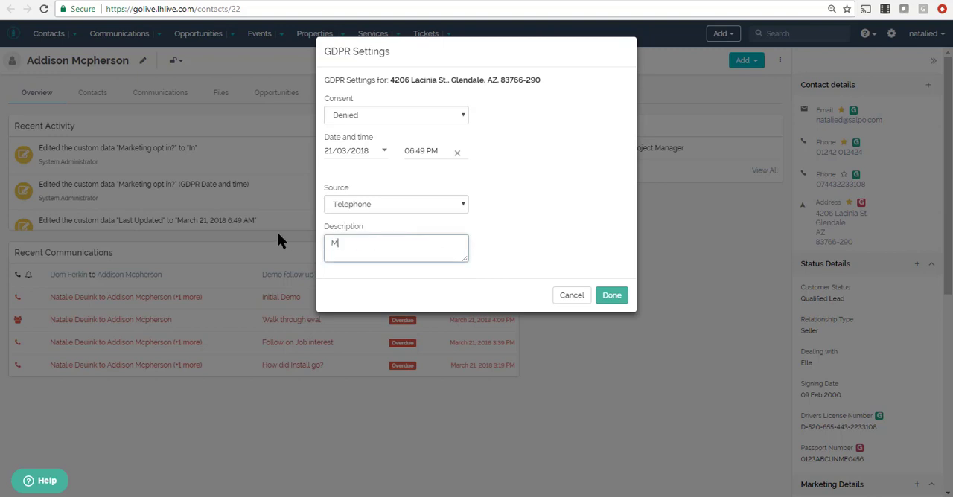
pyautogui.write('address')
pyautogui.click(615, 298)
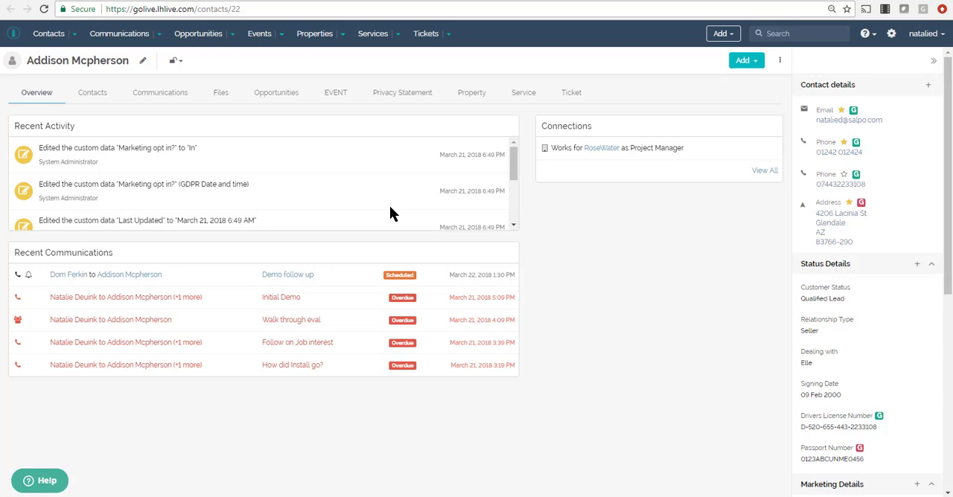
# Step: Return to the filtered Contacts list, view the confirmation for exporting it to CSV and decline the export
pyautogui.click(195, 1)
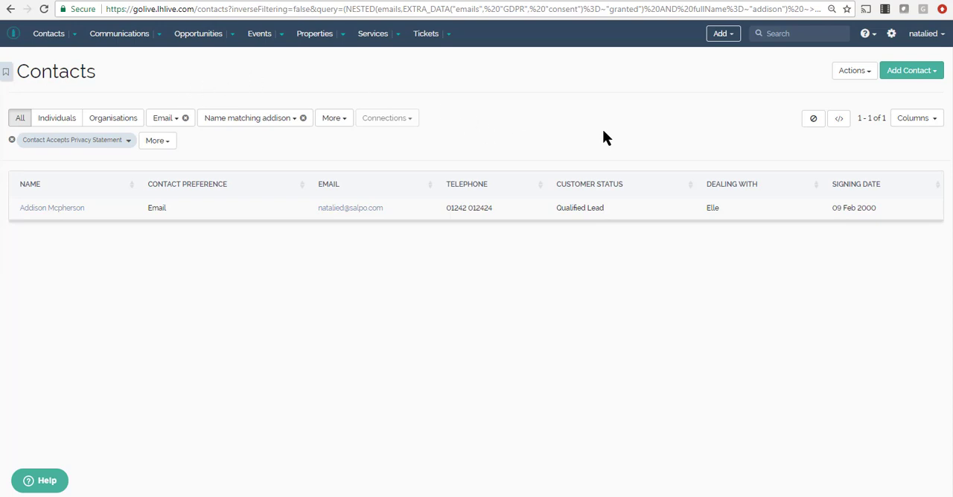
pyautogui.click(853, 73)
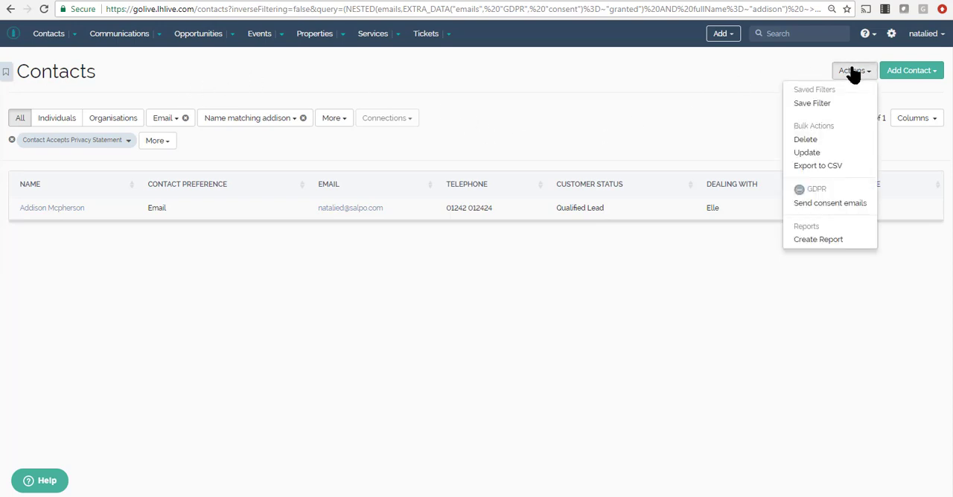
pyautogui.click(834, 169)
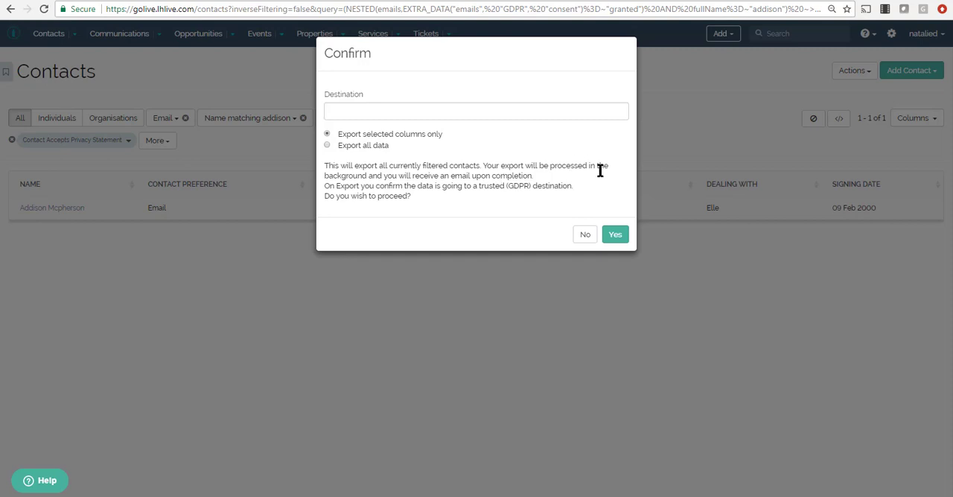
pyautogui.click(583, 235)
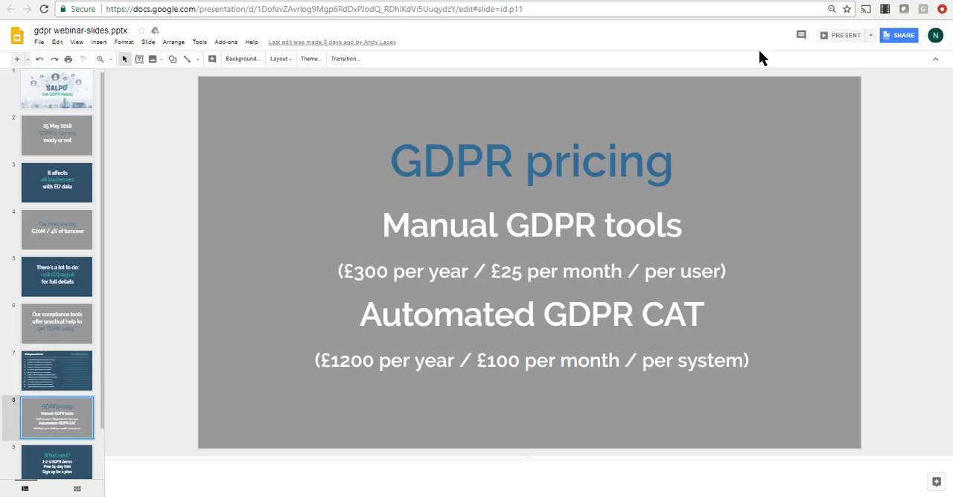
# Step: Switch to the slide presentation and show the GDPR pricing slide
pyautogui.click(843, 35)
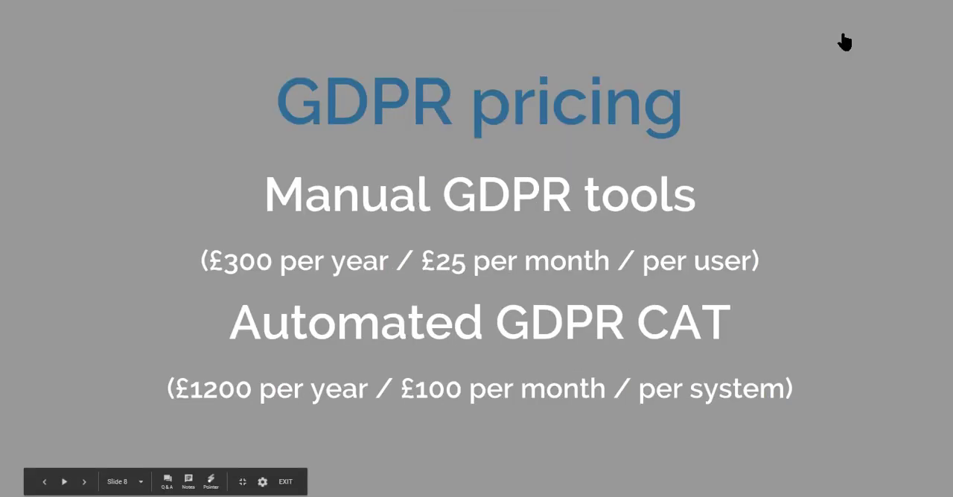